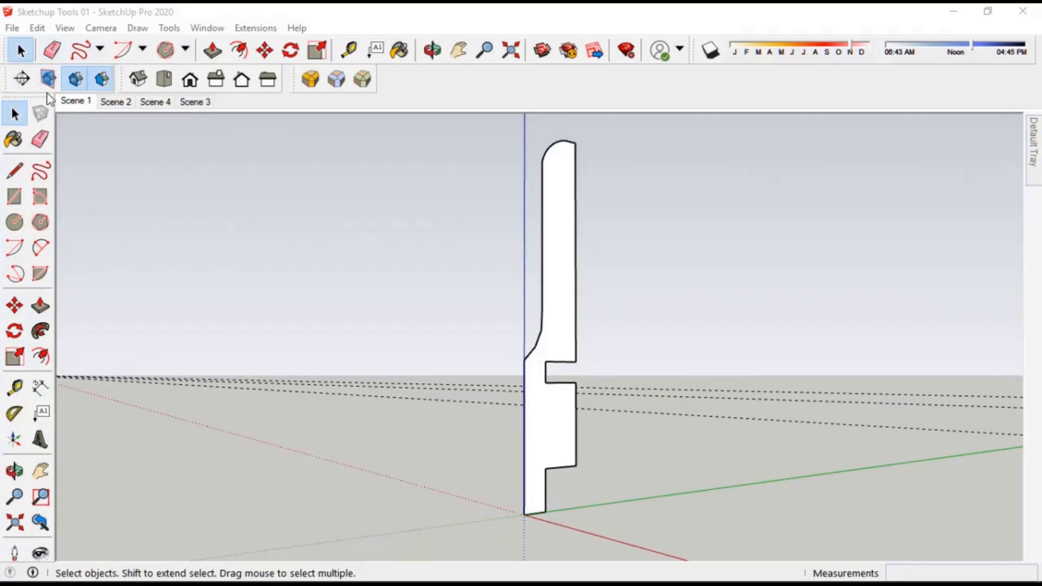
Try erasing the long straight back edge of the profile's upper section with the Eraser, and undo the erasure
left_click(49, 56)
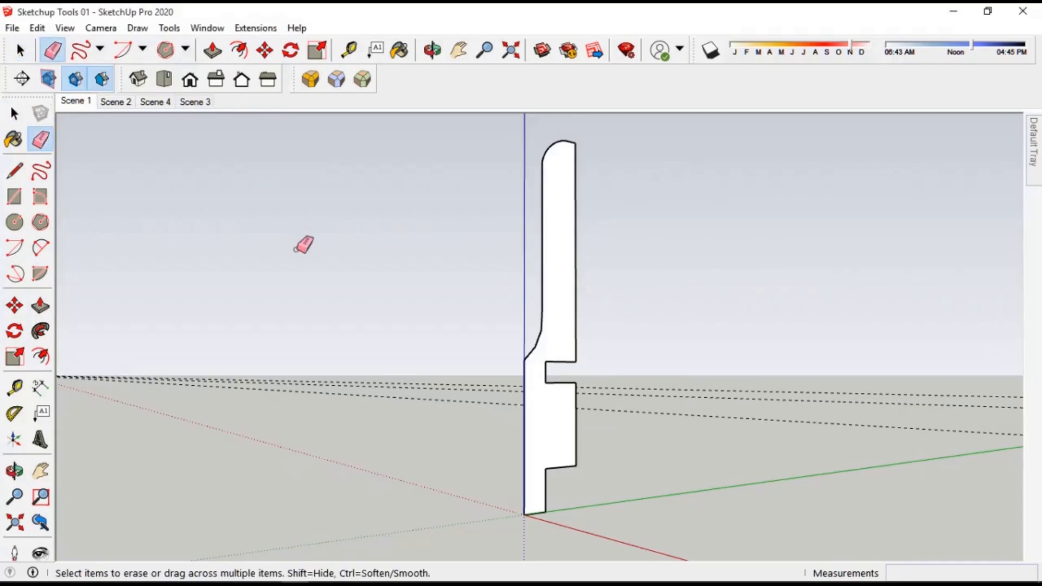
key("space")
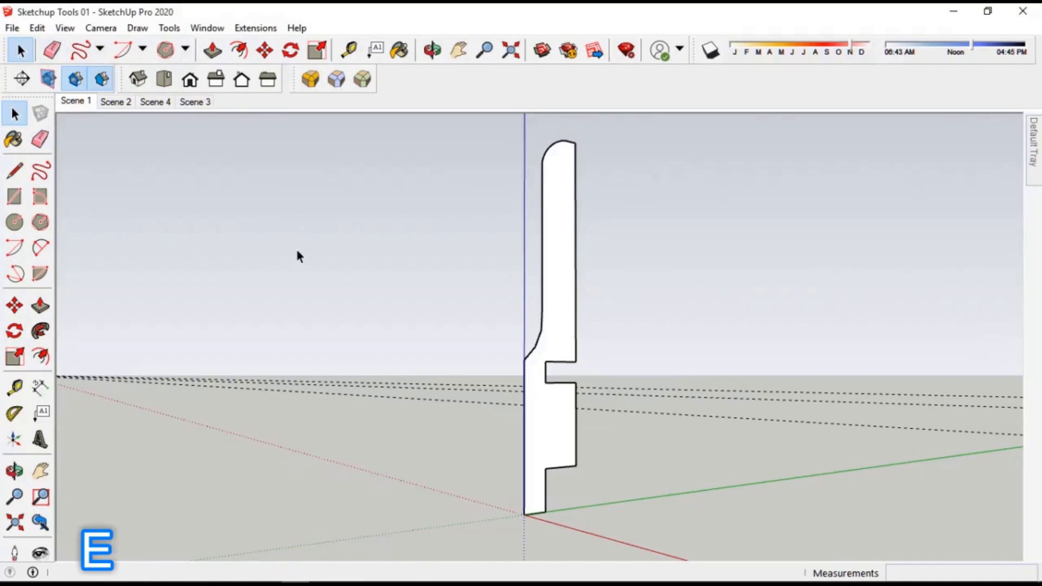
key("e")
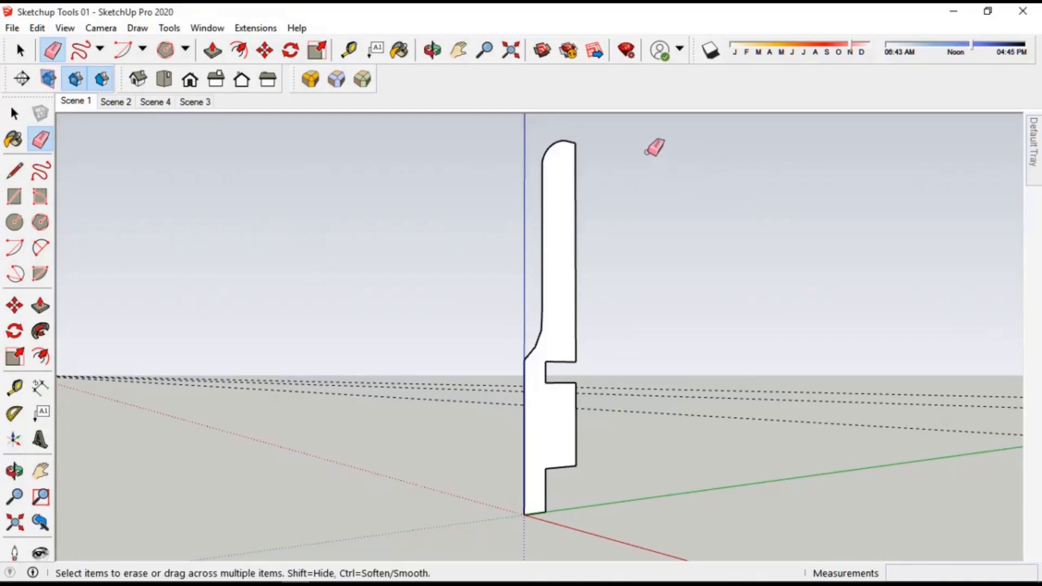
scroll(591, 145, "up", 5)
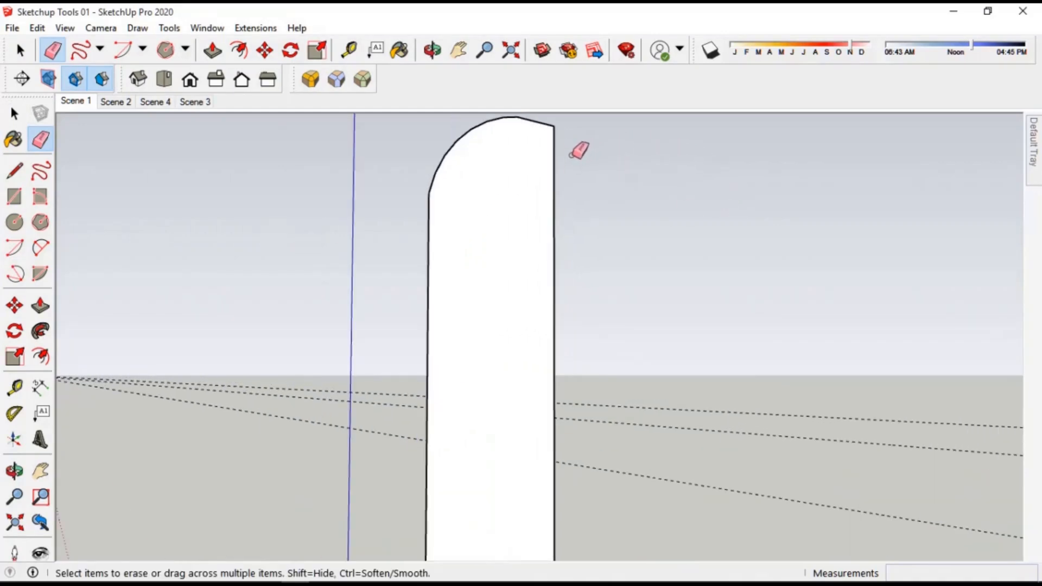
scroll(555, 195, "down", 2)
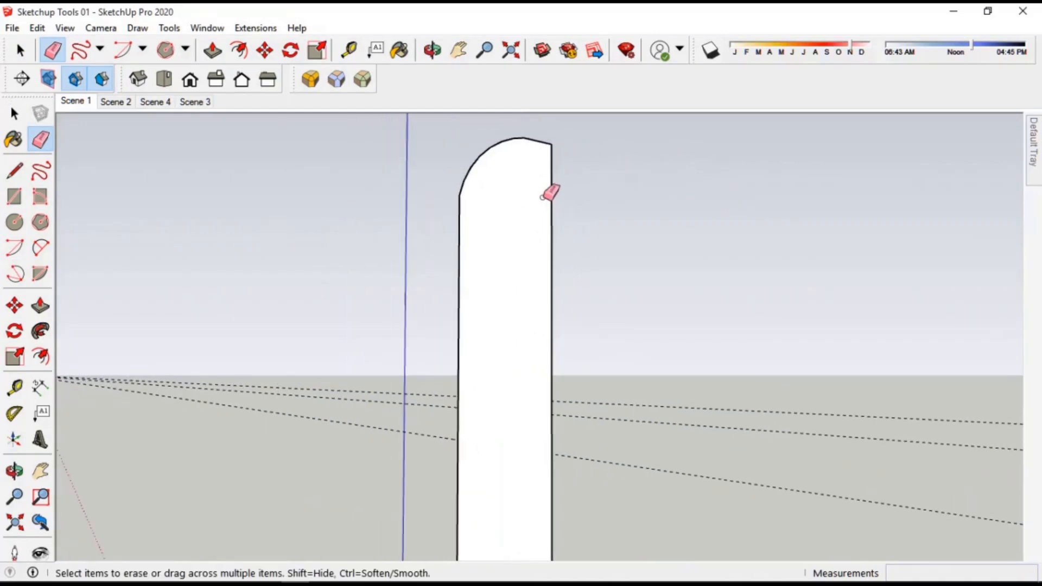
scroll(477, 137, "up", 6)
scroll(477, 147, "down", 4)
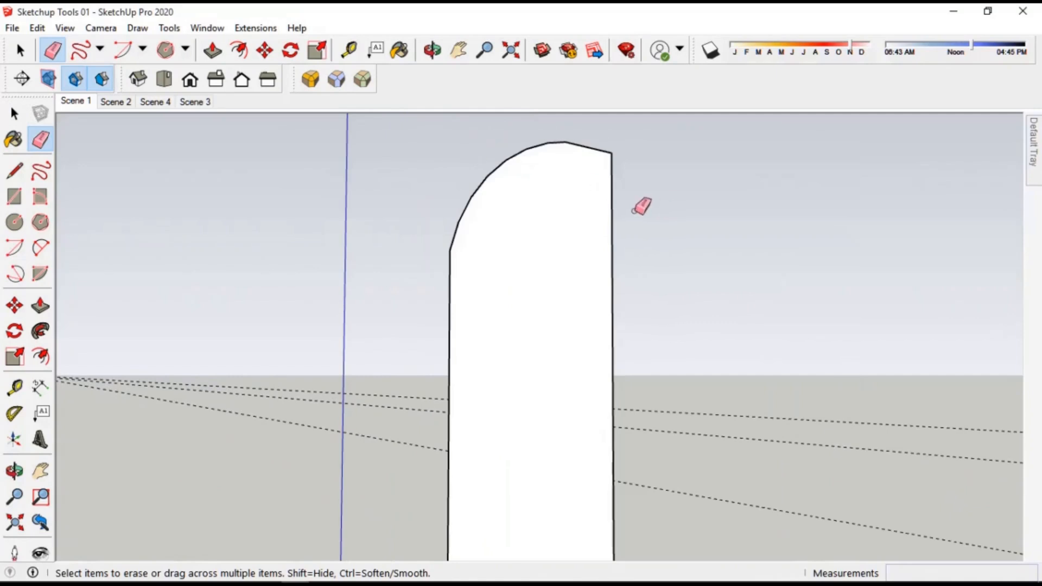
left_click(613, 190)
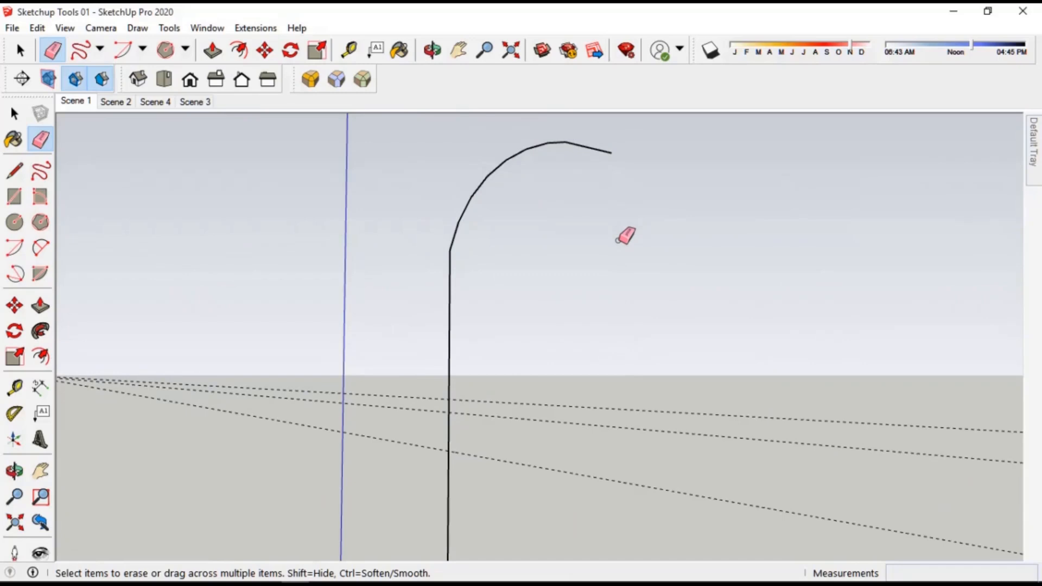
key("ctrl+z")
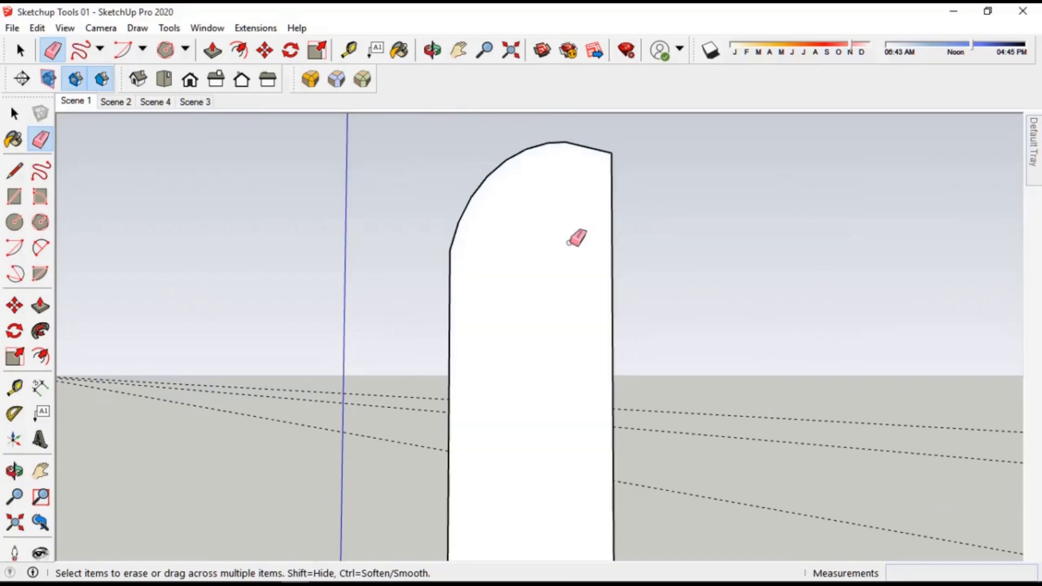
Try erasing the profile's rounded top and adjoining long edges in one continuous Eraser sweep, and restore them
scroll(530, 257, "down", 2)
scroll(547, 217, "up", 3)
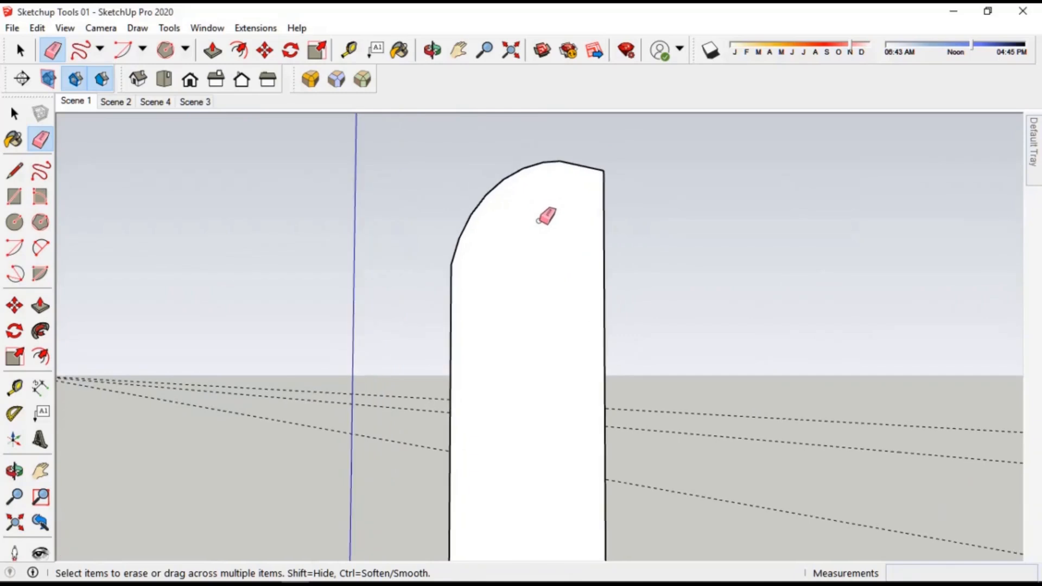
scroll(576, 168, "up", 1)
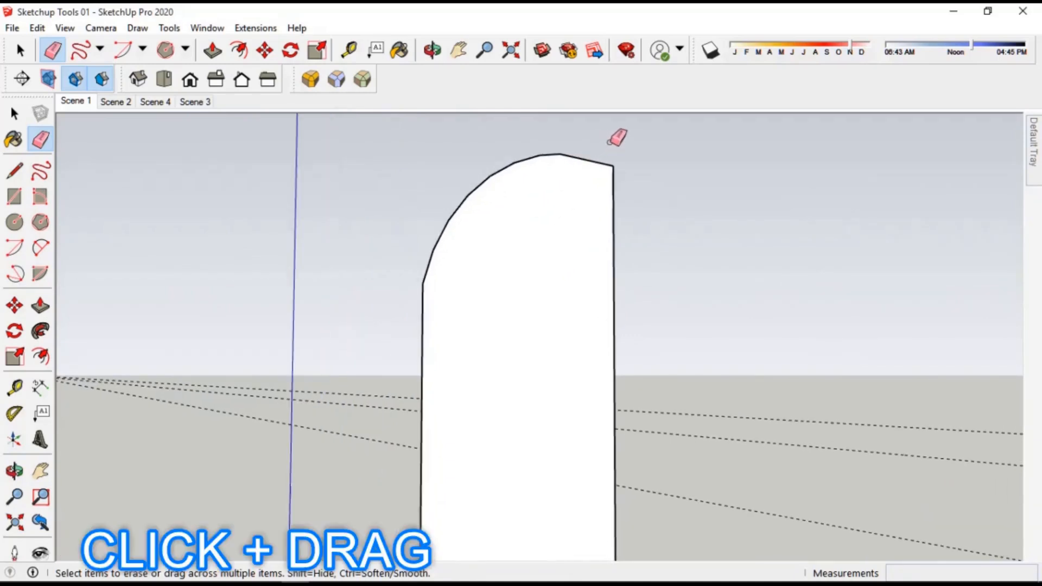
mouse_move(577, 157)
left_mouse_down()
mouse_move(523, 156)
mouse_move(445, 176)
mouse_move(382, 268)
mouse_move(389, 327)
mouse_move(402, 341)
mouse_move(453, 348)
mouse_move(624, 330)
mouse_move(646, 325)
mouse_move(651, 277)
left_mouse_up()
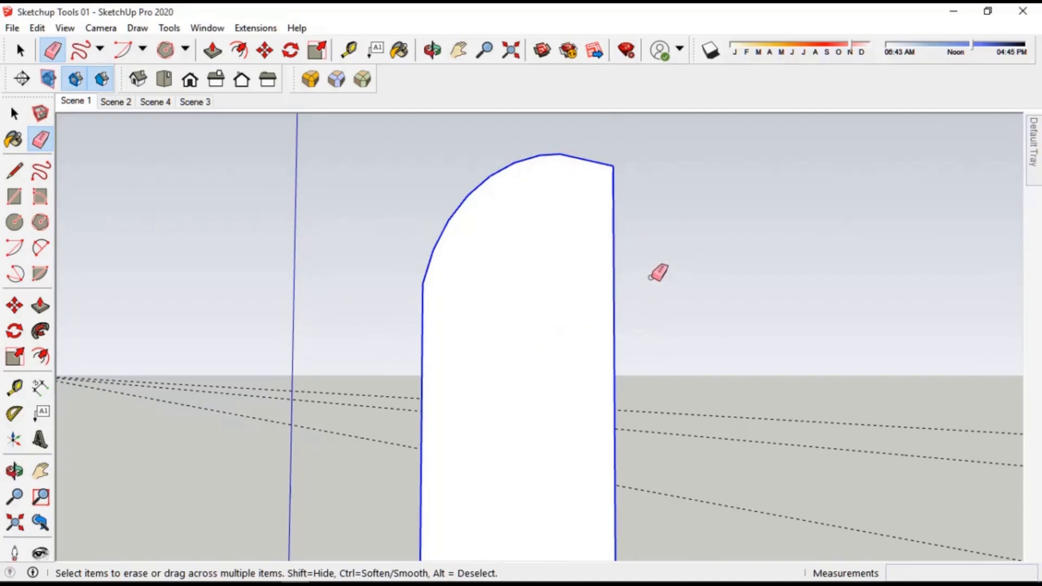
left_click_drag(651, 277, 651, 277)
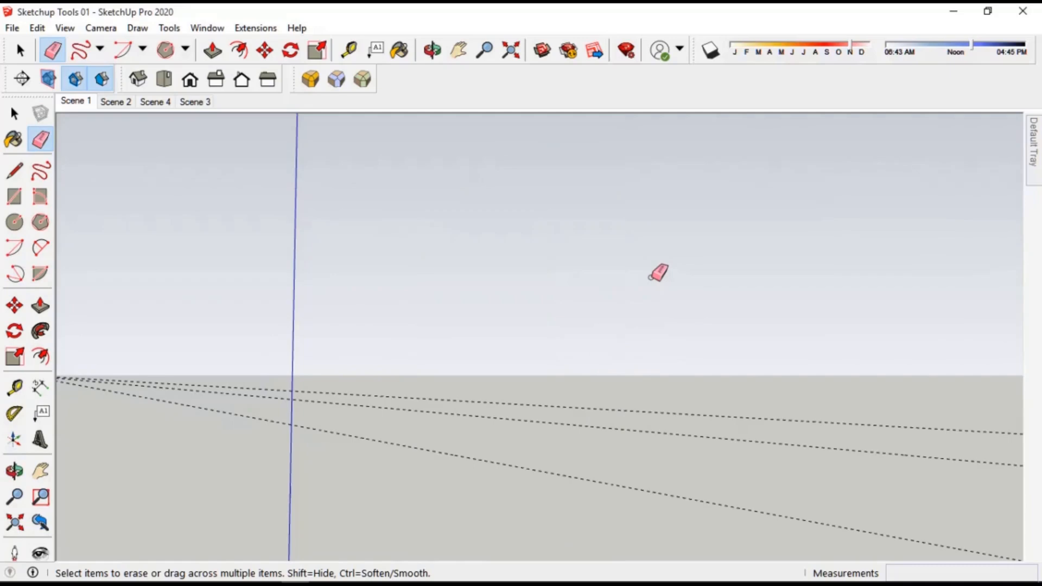
scroll(597, 239, "down", 4)
scroll(589, 312, "up", 1)
scroll(592, 313, "up", 2)
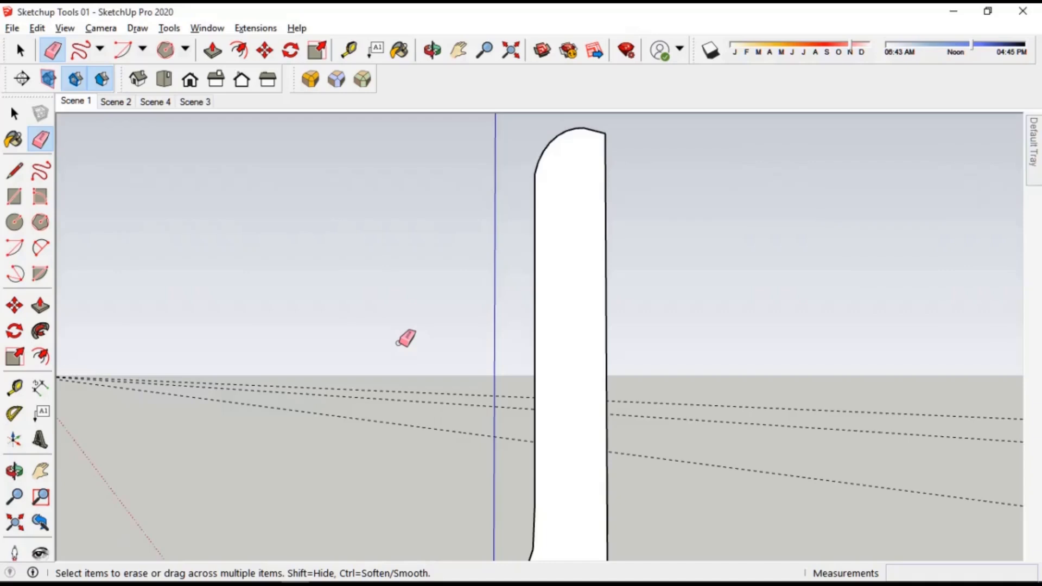
Try selecting and deleting the long straight back edge of the profile's upper section, and undo the deletion
key("space")
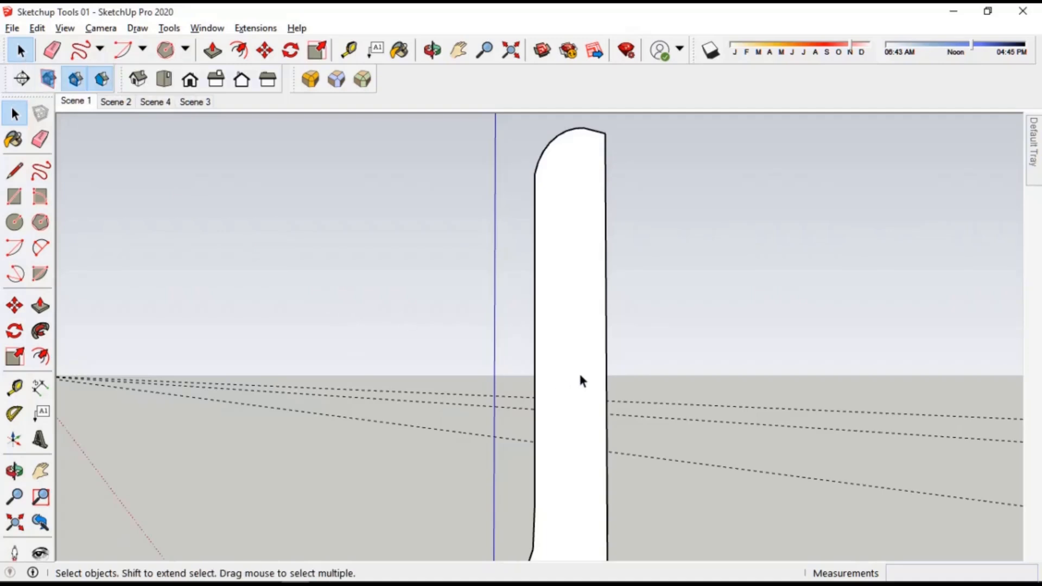
scroll(429, 162, "up", 2)
scroll(428, 162, "up", 2)
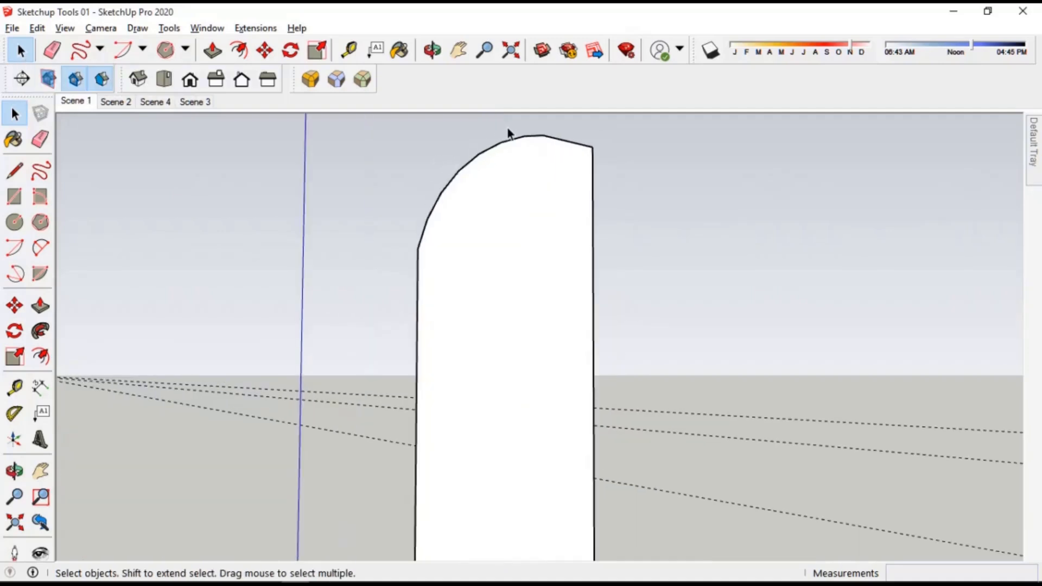
scroll(507, 128, "up", 3)
scroll(507, 131, "down", 3)
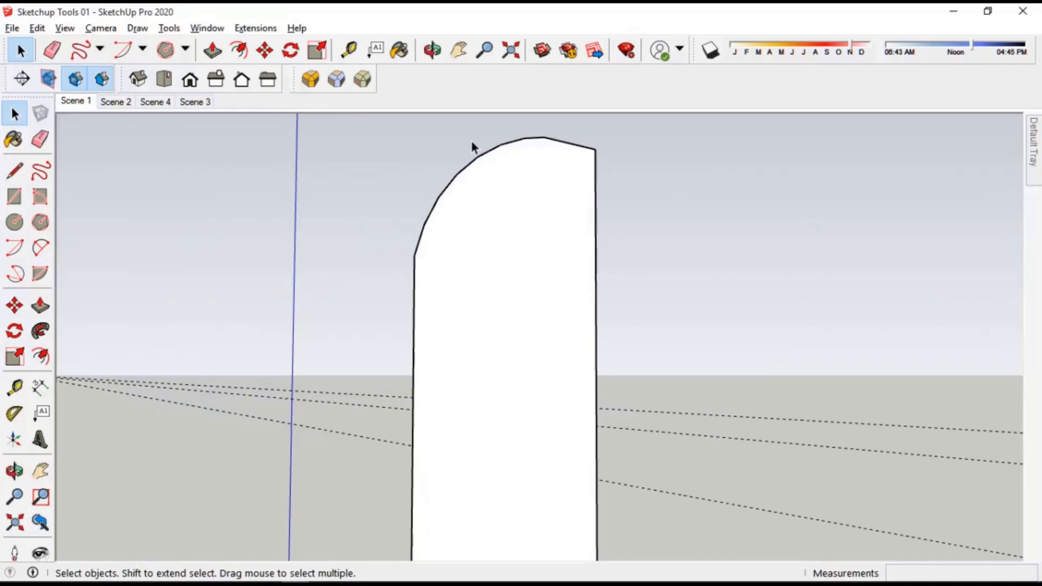
left_click(597, 196)
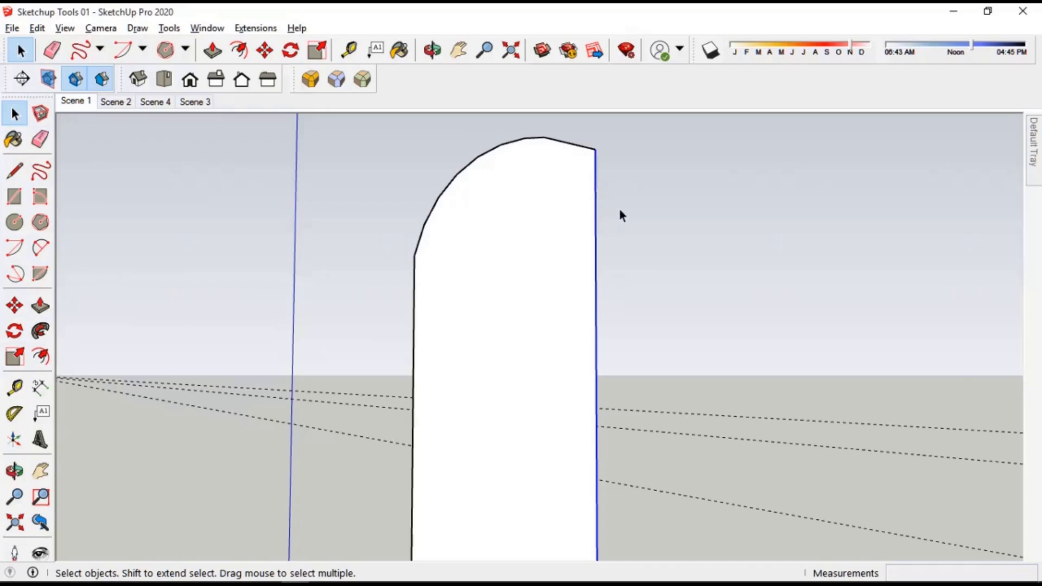
key("Delete")
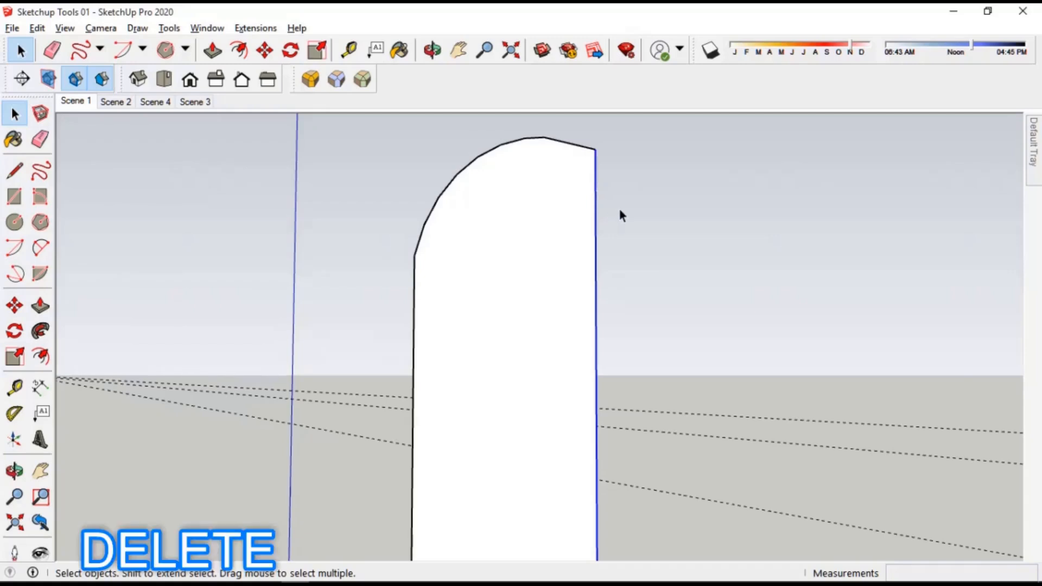
key("Delete")
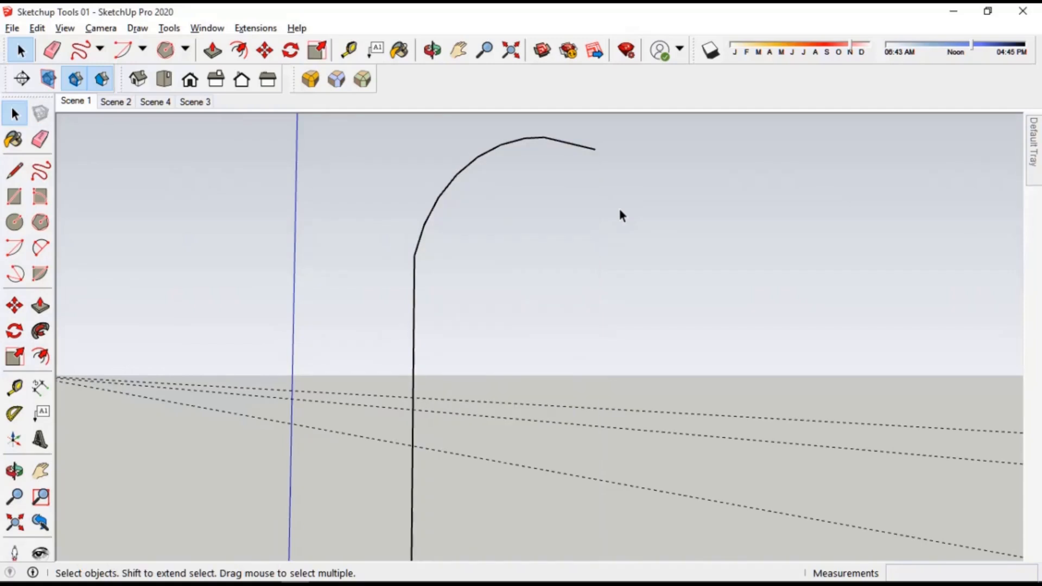
key("ctrl+z")
Try deleting the upper section above the notch after selecting it with a selection window, and undo the deletion
scroll(560, 232, "down", 5)
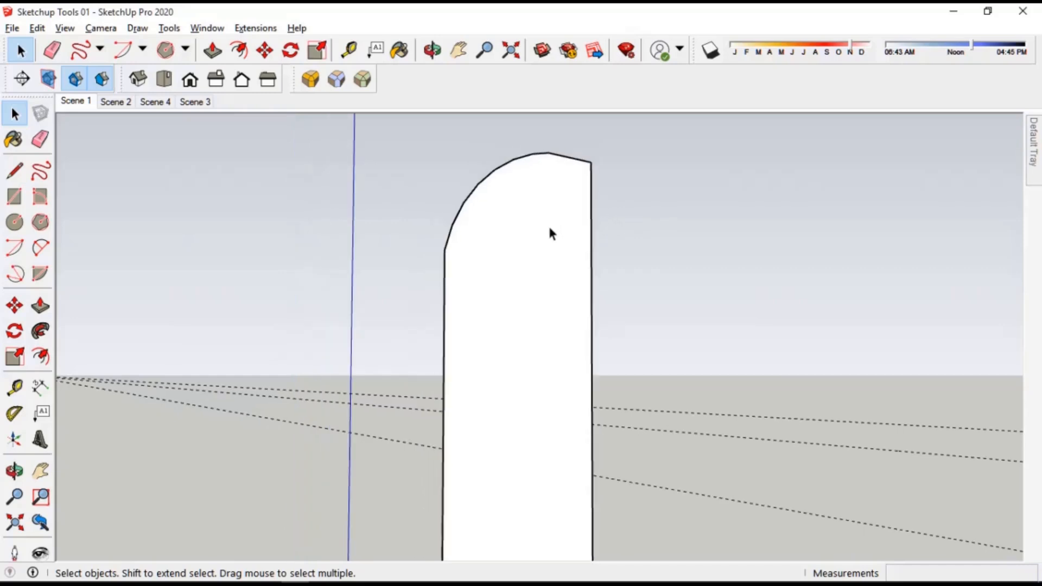
scroll(543, 202, "down", 4)
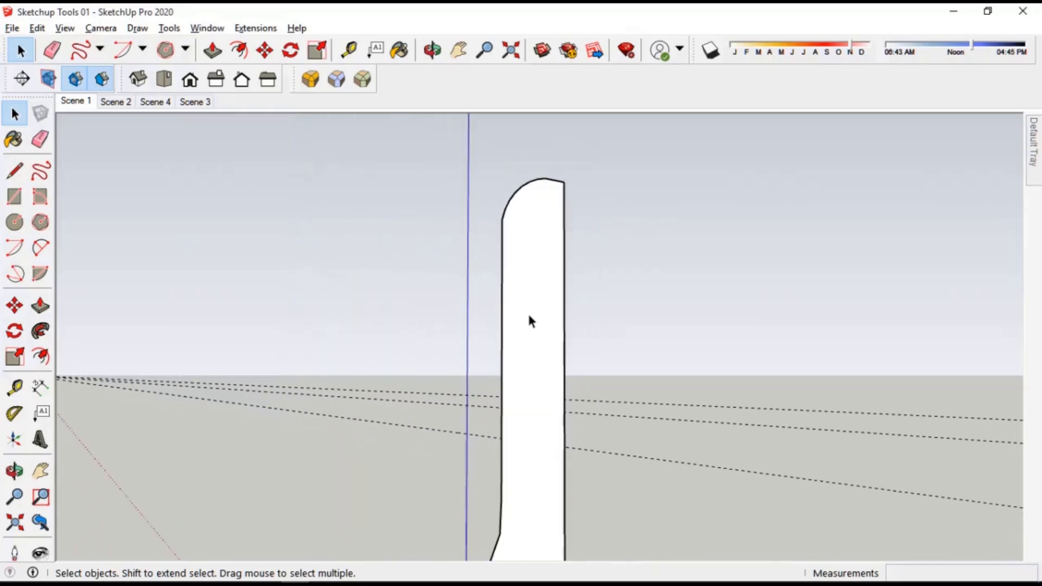
scroll(554, 415, "up", 1)
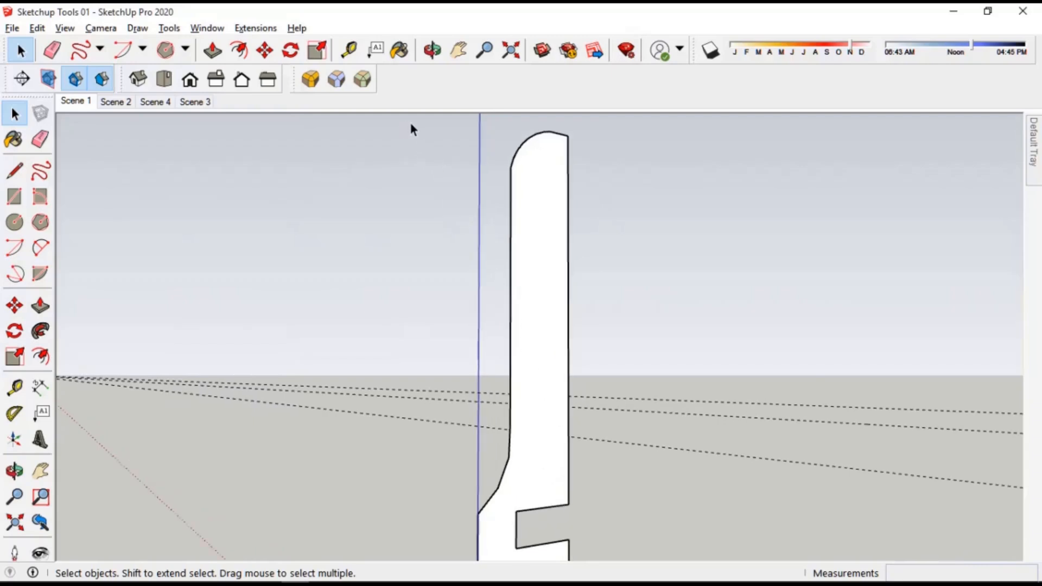
left_click_drag(411, 122, 641, 526)
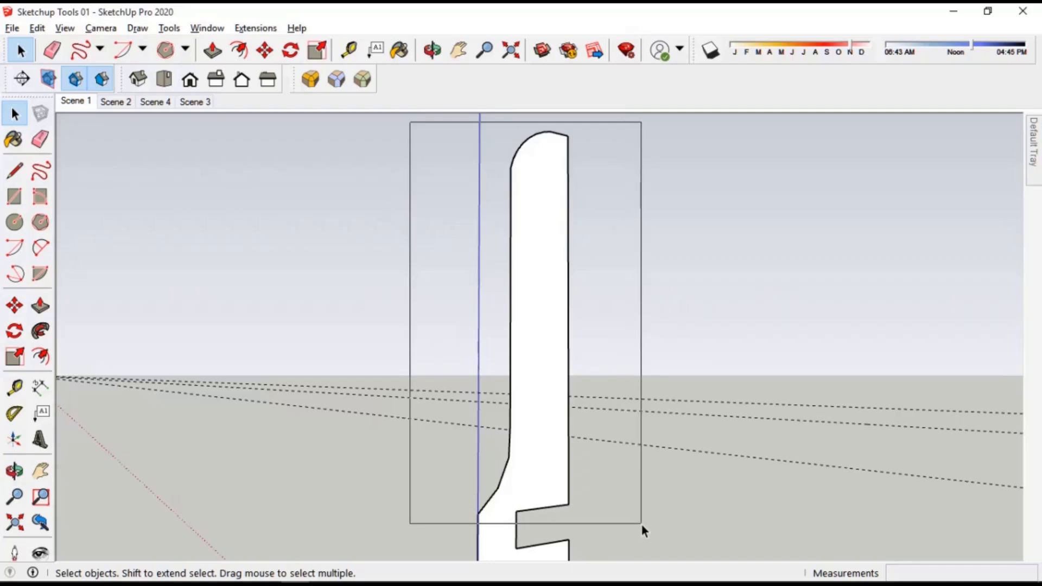
left_click_drag(641, 525, 654, 527)
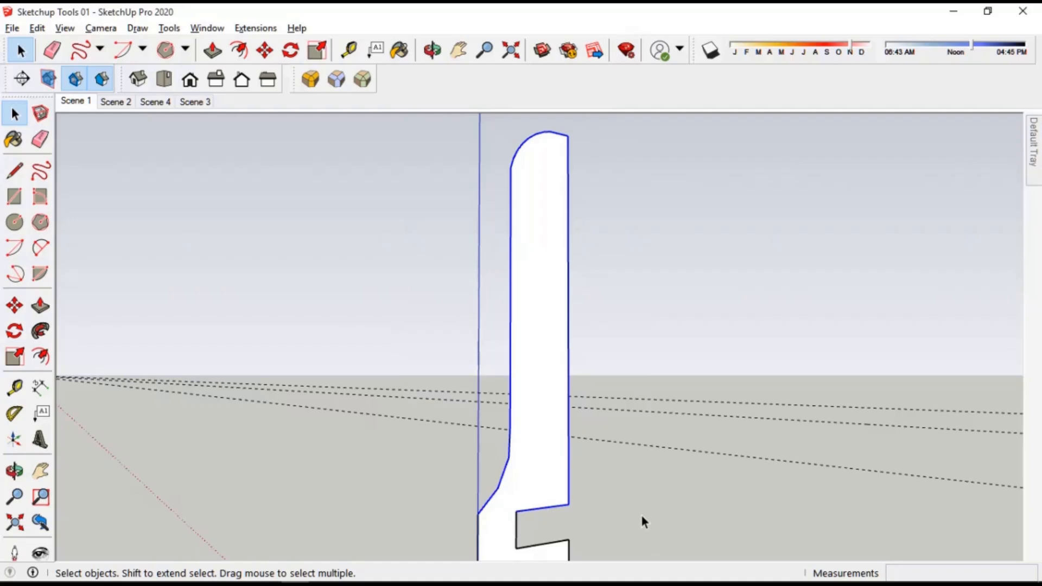
key("Delete")
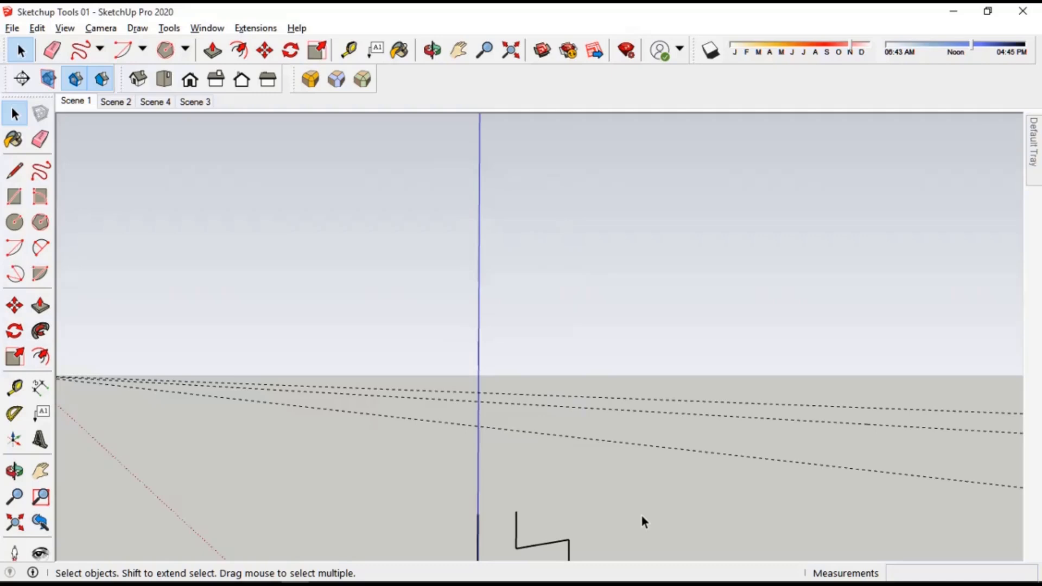
scroll(641, 510, "down", 1)
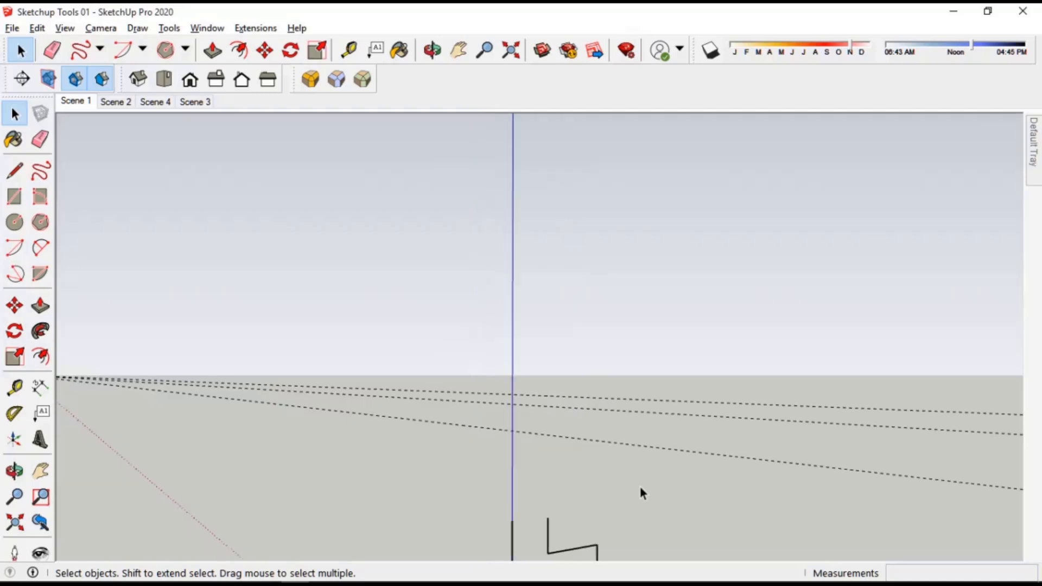
key("ctrl+z")
Window-select the profile's upper section again and remove it with the Erase command
mouse_move(499, 132)
left_mouse_down()
mouse_move(649, 477)
mouse_move(656, 543)
left_mouse_up()
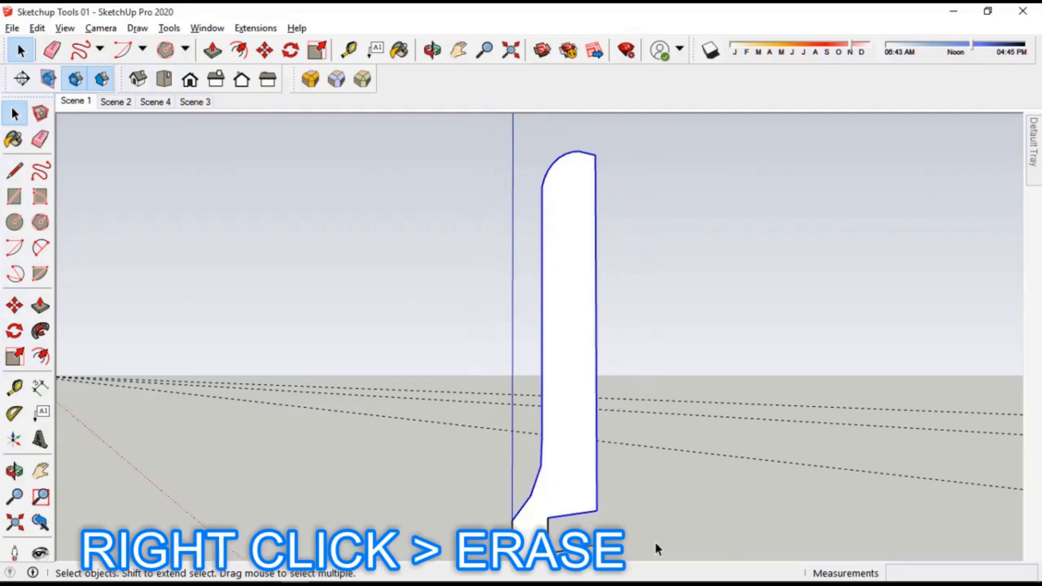
right_click(595, 214)
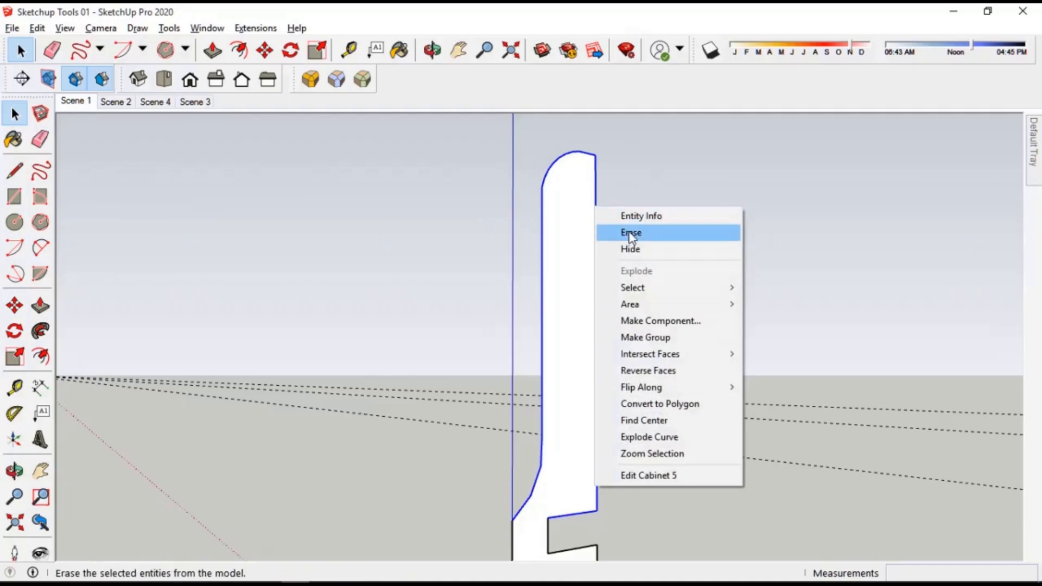
left_click(665, 238)
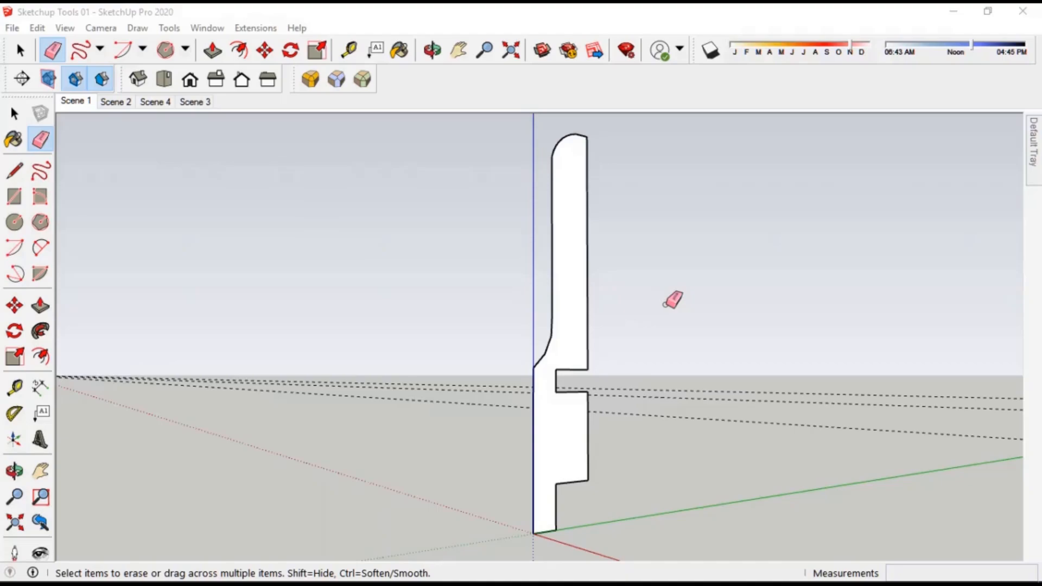
Switch to Scene 2 and hide the vertical edge between the upper front face and the white end face with the Eraser
left_click(435, 316)
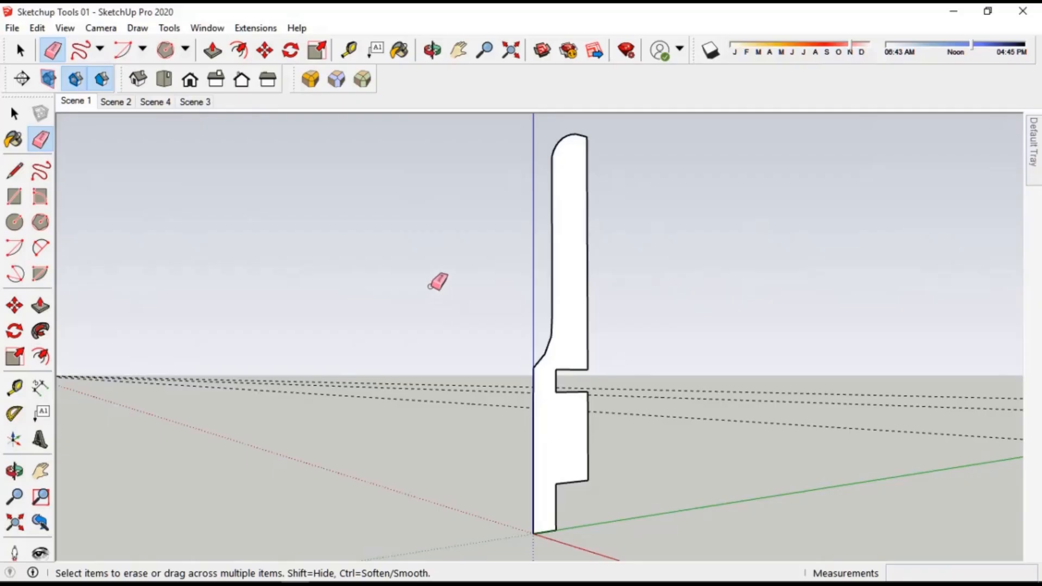
left_click(116, 103)
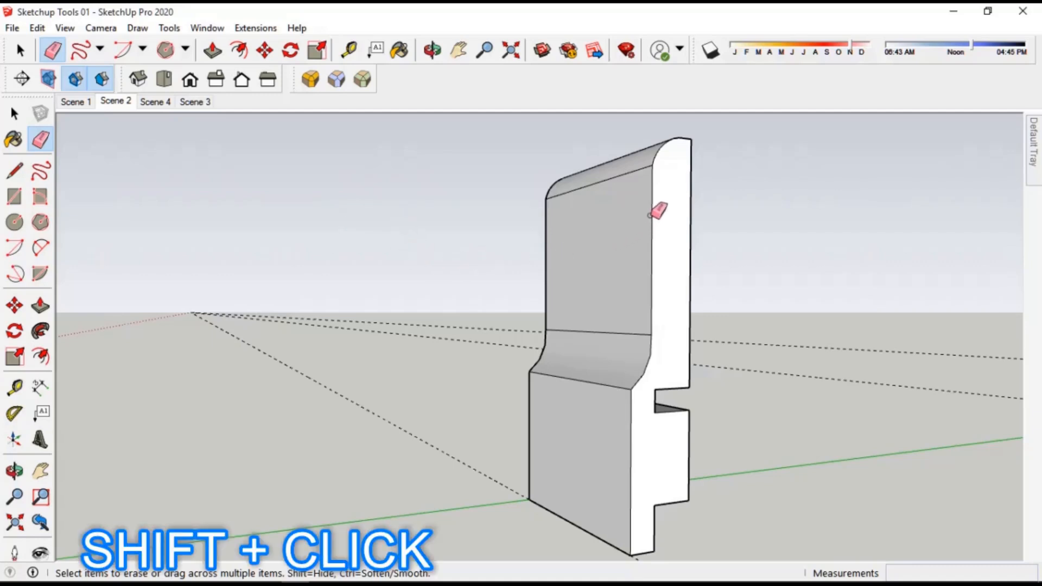
left_click(652, 196, "shift")
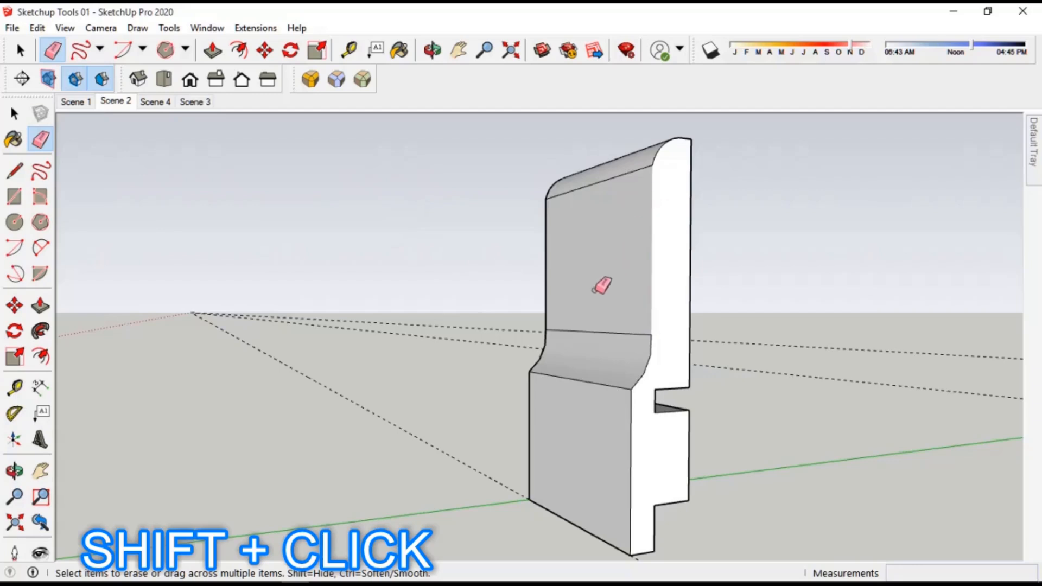
Hide the horizontal edge where the upper front face meets the curved transition using the Eraser
scroll(647, 247, "up", 3)
mouse_move(655, 244)
middle_mouse_down()
mouse_move(715, 300)
mouse_move(597, 280)
mouse_move(693, 275)
mouse_move(691, 247)
middle_mouse_up()
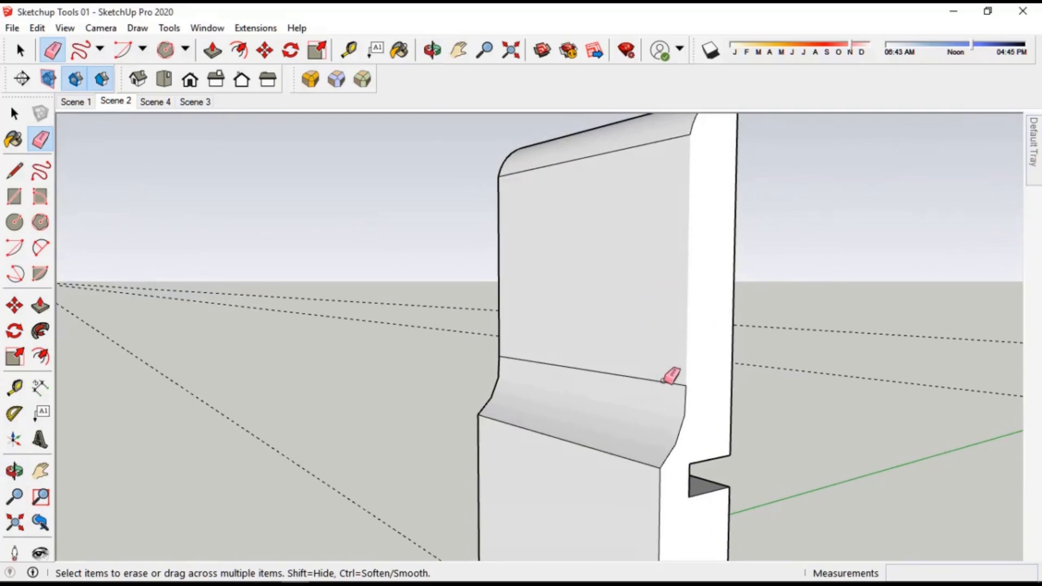
left_click(664, 381)
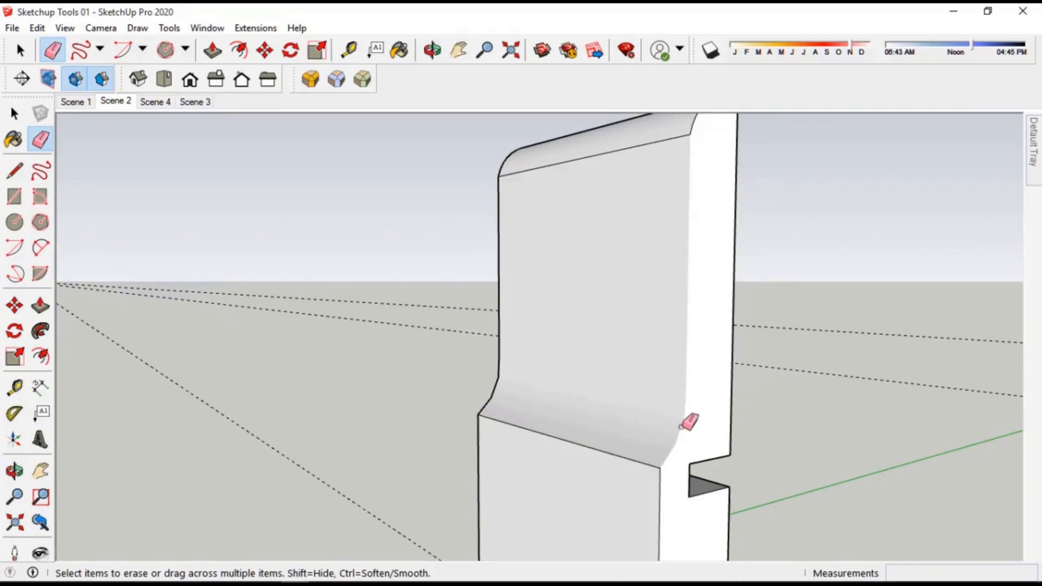
key("o")
mouse_move(635, 384)
left_mouse_down()
mouse_move(715, 388)
mouse_move(660, 417)
mouse_move(628, 414)
left_mouse_up()
key("e")
scroll(735, 345, "up", 5)
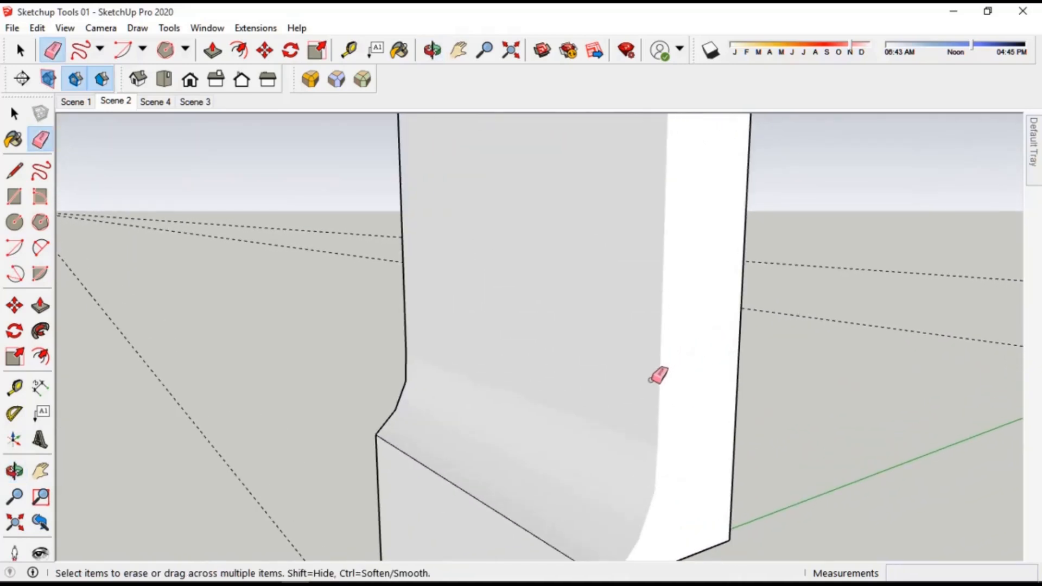
Soften and smooth the horizontal edge between the curved transition and the lower front face with the Eraser
key("o")
mouse_move(651, 377)
left_mouse_down()
mouse_move(649, 321)
mouse_move(609, 367)
mouse_move(640, 344)
left_mouse_up()
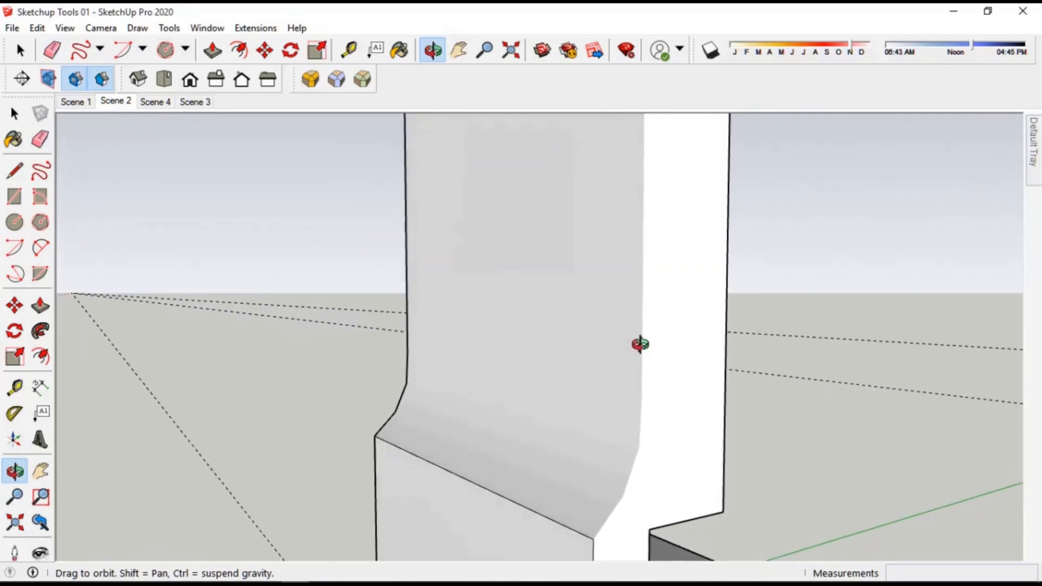
key("e")
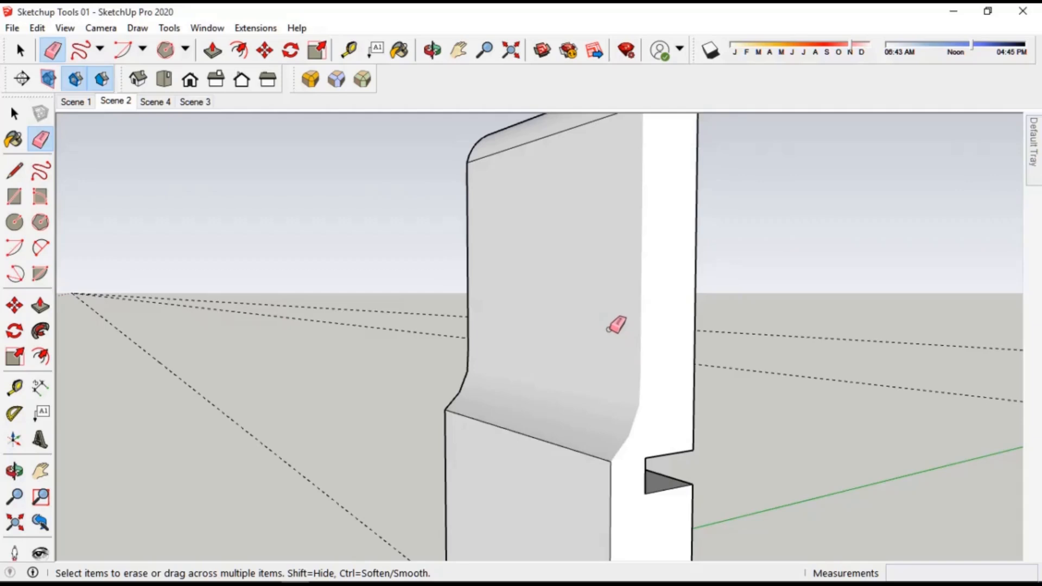
left_click(588, 446, "ctrl")
mouse_move(655, 436)
middle_mouse_down()
mouse_move(633, 438)
mouse_move(628, 409)
mouse_move(656, 403)
middle_mouse_up()
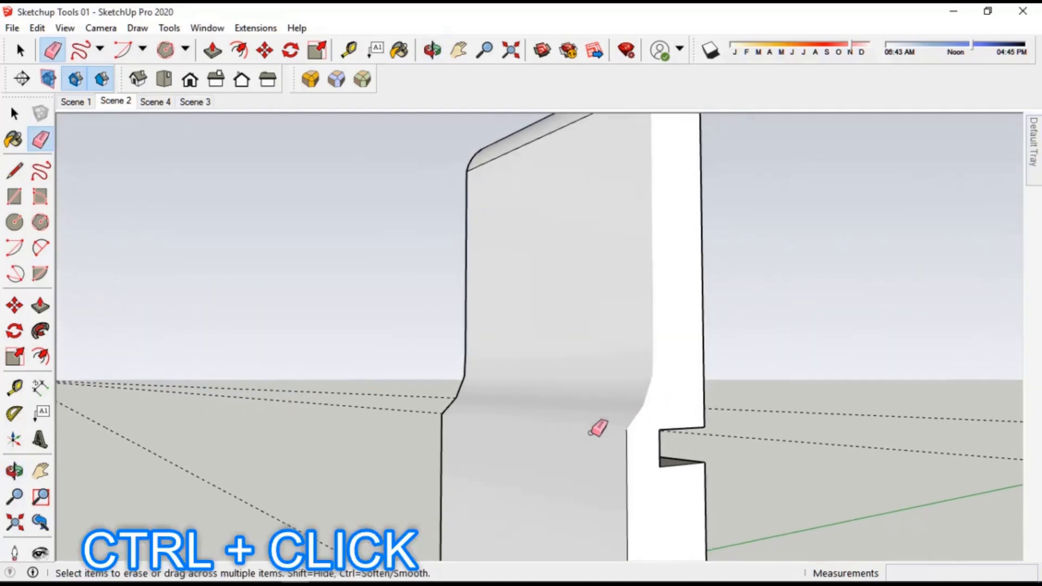
scroll(593, 430, "up", 2)
middle_click_drag(592, 430, 663, 302)
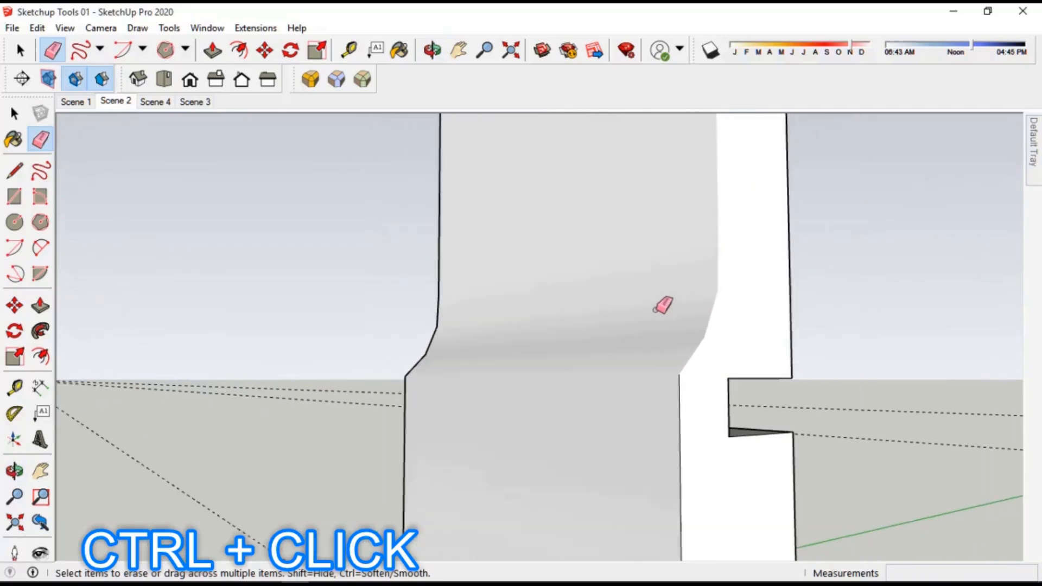
At the moulding's opposite end, soften the vertical edge between the lower front face and the end face with the Eraser
key("o")
middle_click_drag(601, 371, 866, 373)
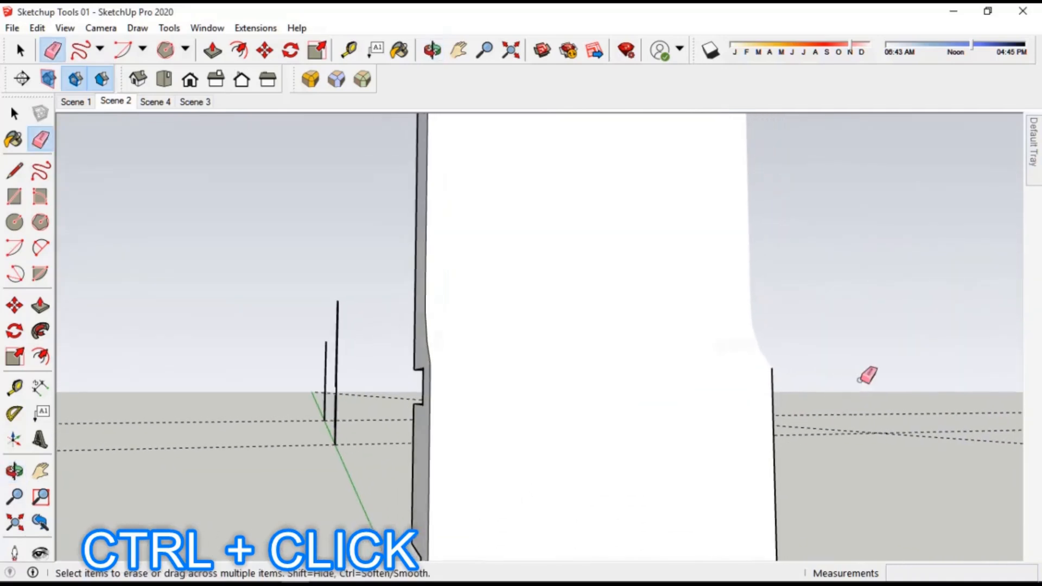
mouse_move(544, 330)
middle_mouse_down()
mouse_move(509, 337)
mouse_move(543, 403)
middle_mouse_up()
scroll(472, 456, "up", 3)
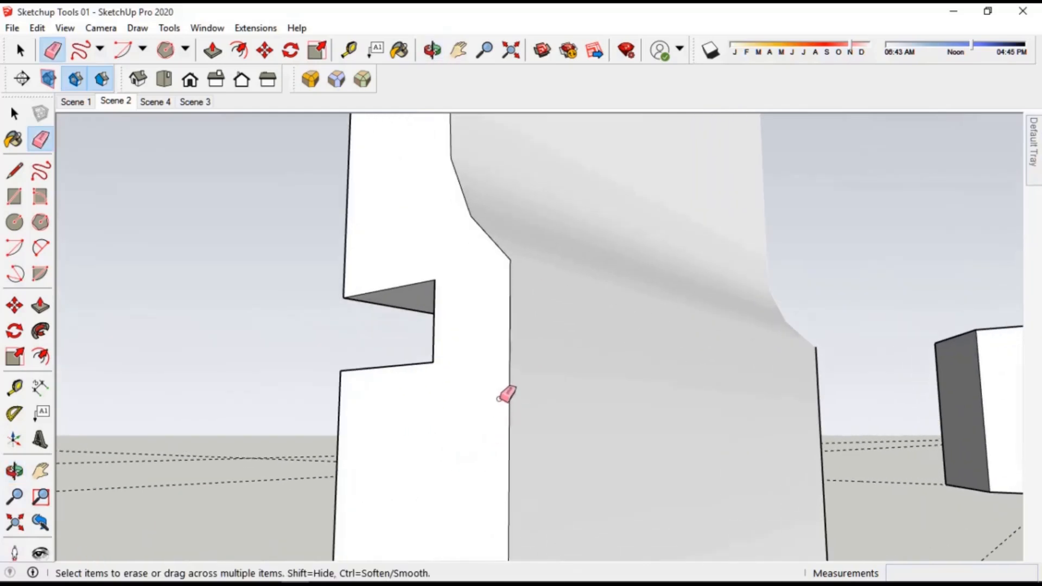
left_click_drag(487, 397, 546, 392, "ctrl")
Soften the curved transition's end edge and the upper vertical edge along the same end face with the Eraser
mouse_move(572, 242)
middle_mouse_down()
mouse_move(563, 338)
mouse_move(579, 391)
middle_mouse_up()
mouse_move(433, 283)
left_mouse_down("ctrl")
mouse_move(456, 268)
mouse_move(474, 287)
left_mouse_up("ctrl")
scroll(475, 287, "down", 2)
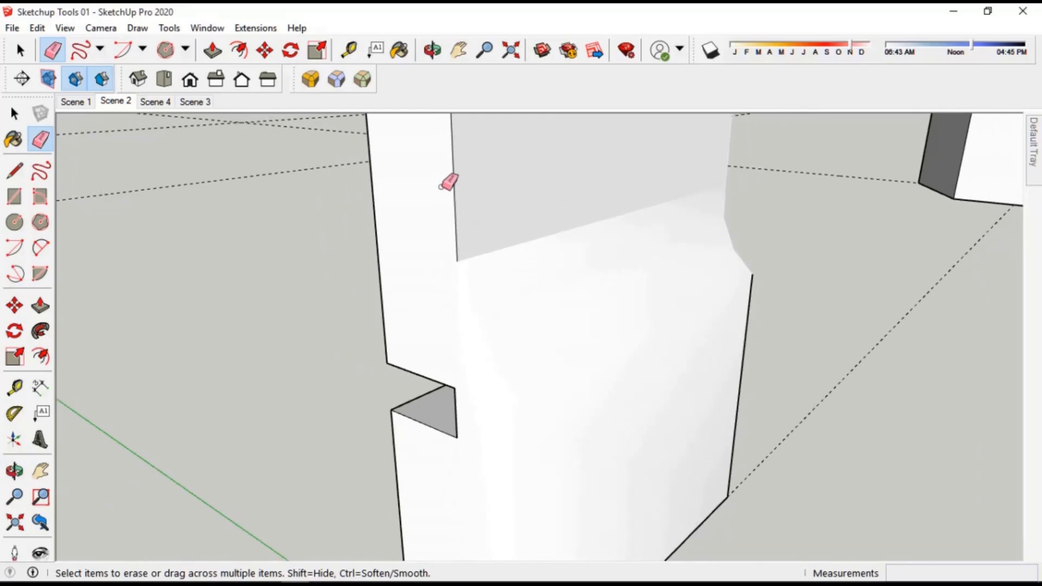
left_click_drag(441, 185, 483, 183, "ctrl")
scroll(527, 298, "down", 3)
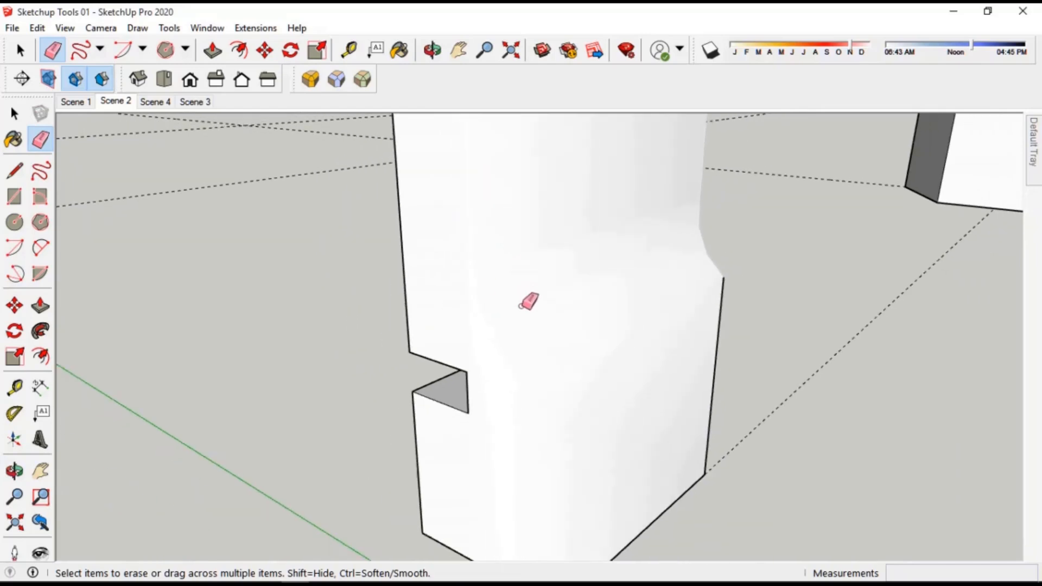
mouse_move(548, 323)
middle_mouse_down()
mouse_move(510, 268)
mouse_move(468, 255)
mouse_move(561, 242)
mouse_move(712, 286)
mouse_move(272, 285)
middle_mouse_up()
mouse_move(791, 298)
middle_mouse_down()
mouse_move(588, 291)
mouse_move(581, 313)
mouse_move(581, 291)
mouse_move(459, 349)
middle_mouse_up()
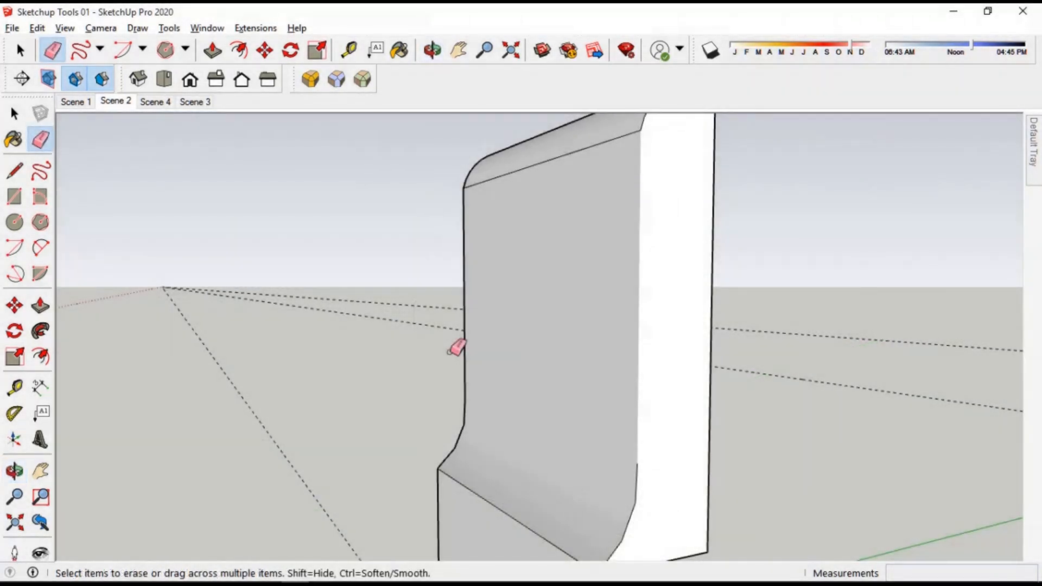